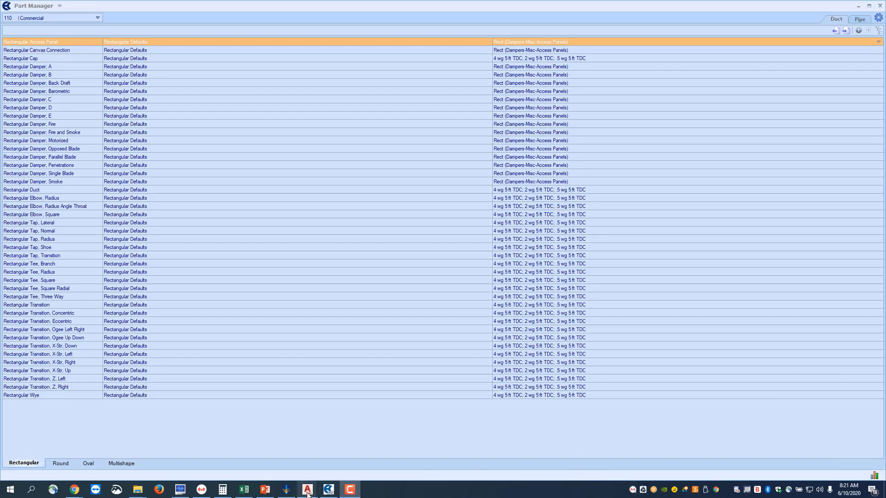
# Step: Switch to AutoCAD MEP to view the catalog commands that include Part Manager, and return to Part Manager
pyautogui.moveTo(300, 491)
pyautogui.click(371, 441)
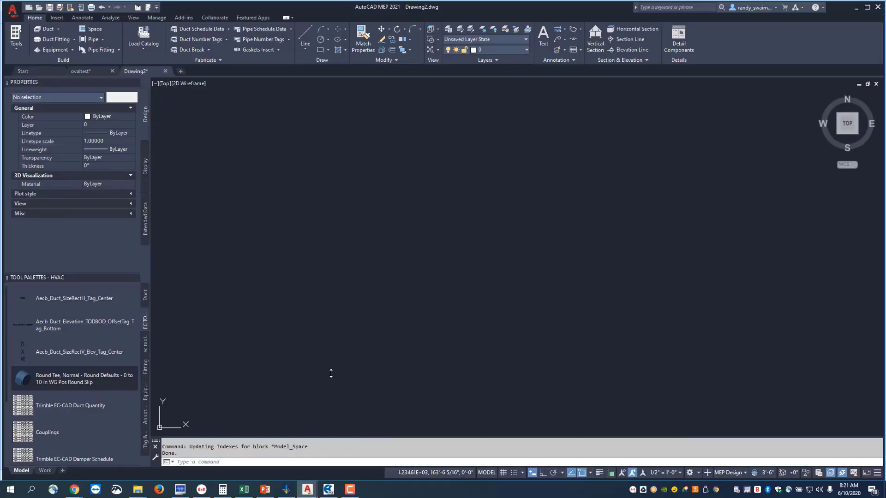
pyautogui.click(144, 53)
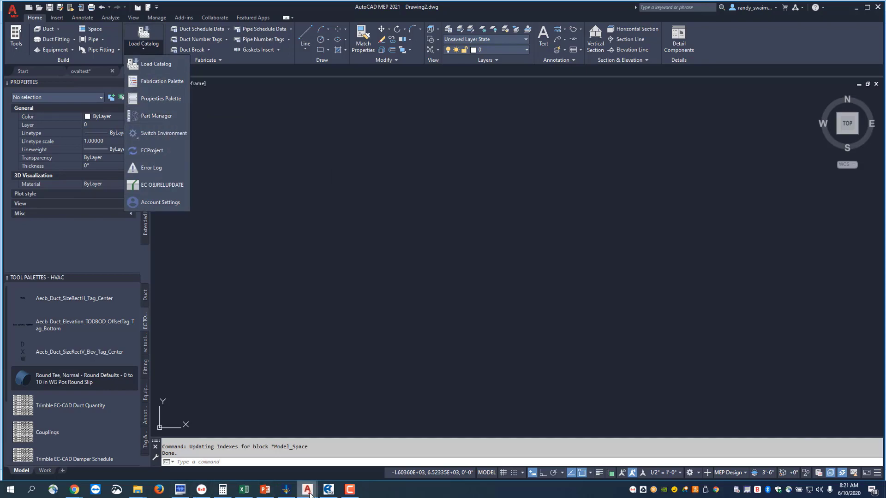
pyautogui.click(328, 490)
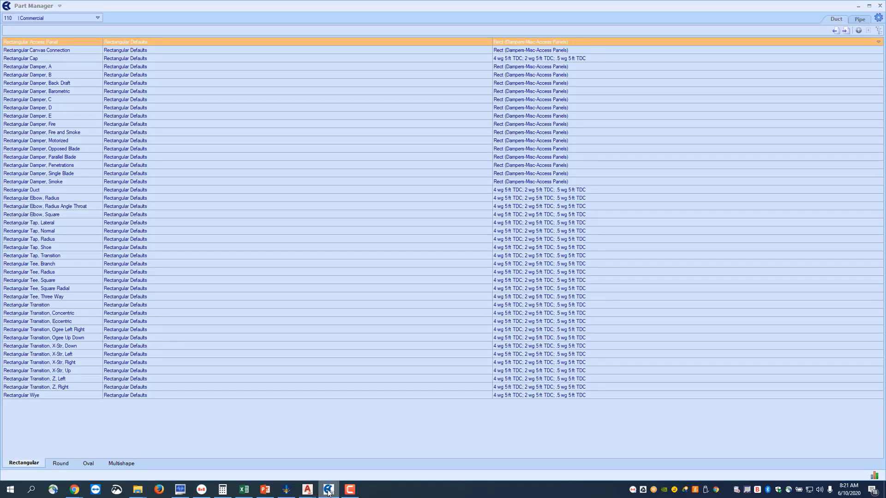
# Step: Display the pipe parts and choose the 110 Commercial catalog
pyautogui.click(859, 20)
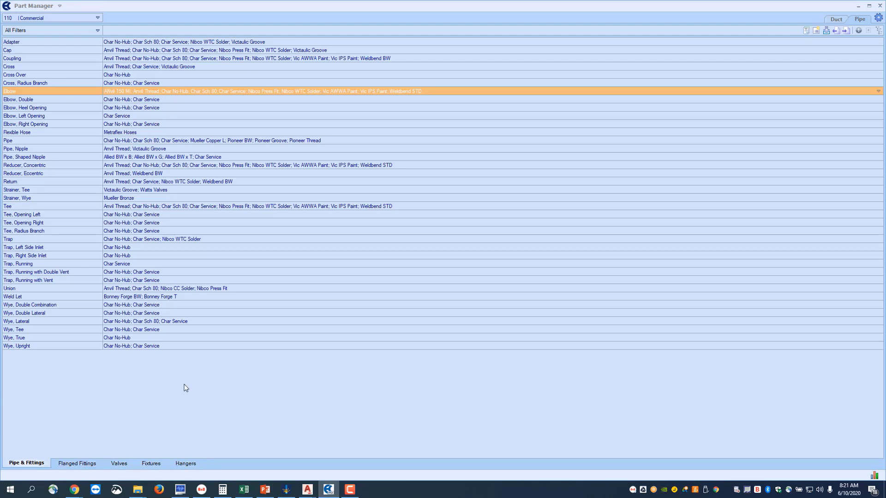
pyautogui.click(98, 18)
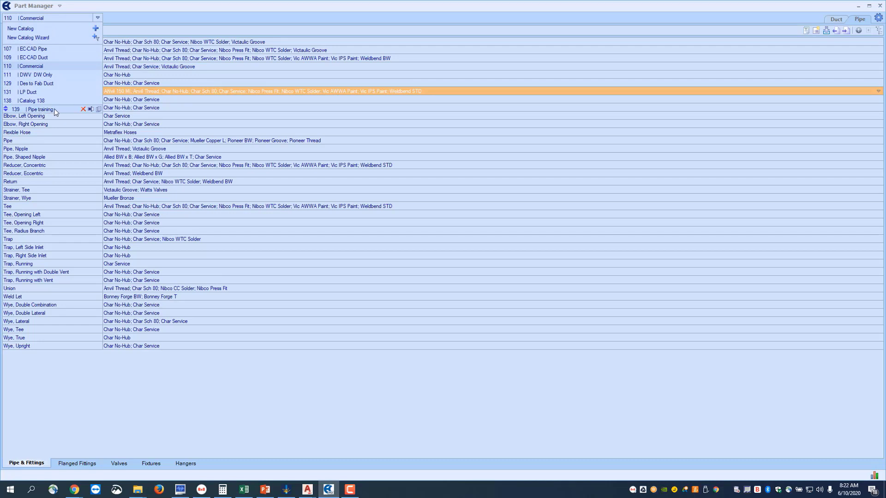
pyautogui.click(42, 69)
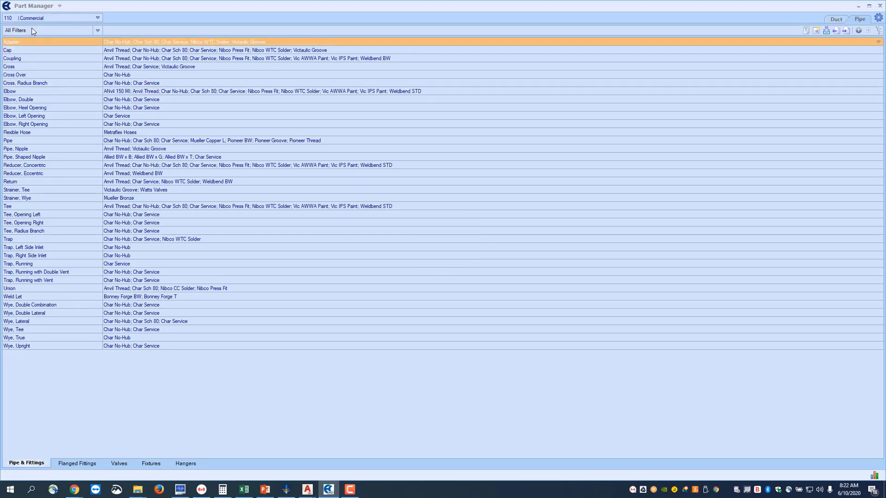
# Step: Review the part groups assigned to Elbow and start a new group for it
pyautogui.click(51, 91)
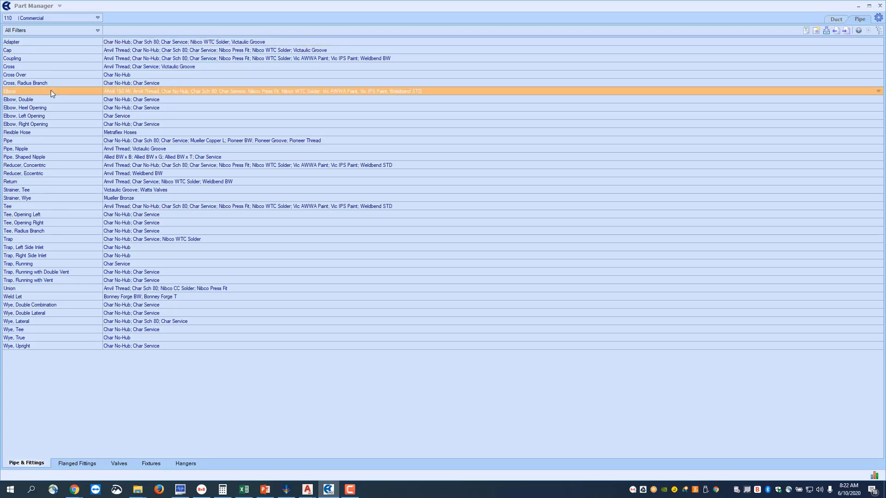
pyautogui.click(878, 91)
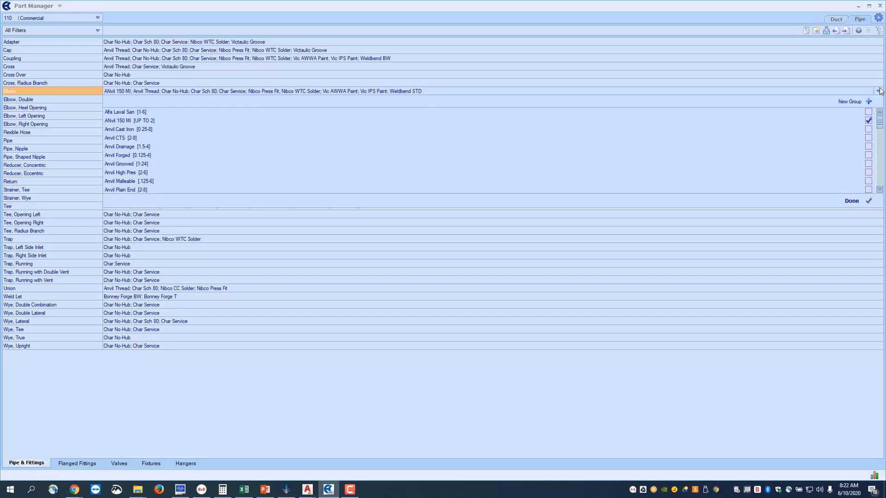
pyautogui.moveTo(848, 118)
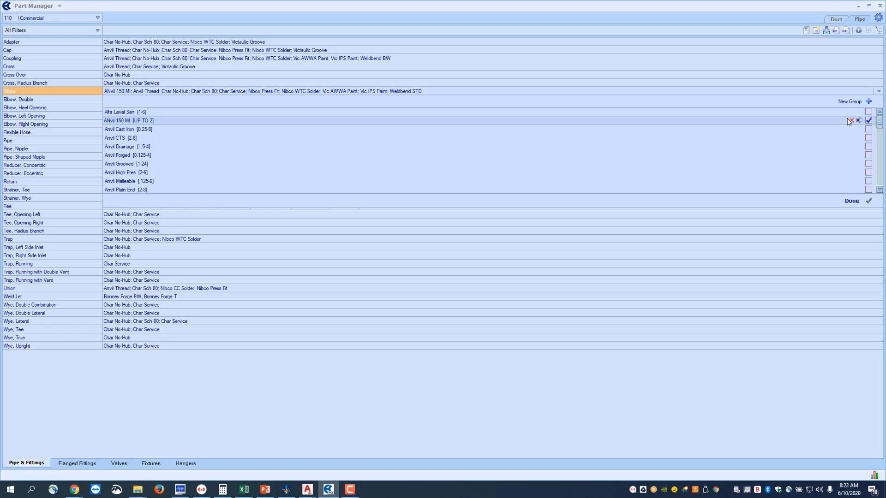
pyautogui.scroll(-3, 846, 118)
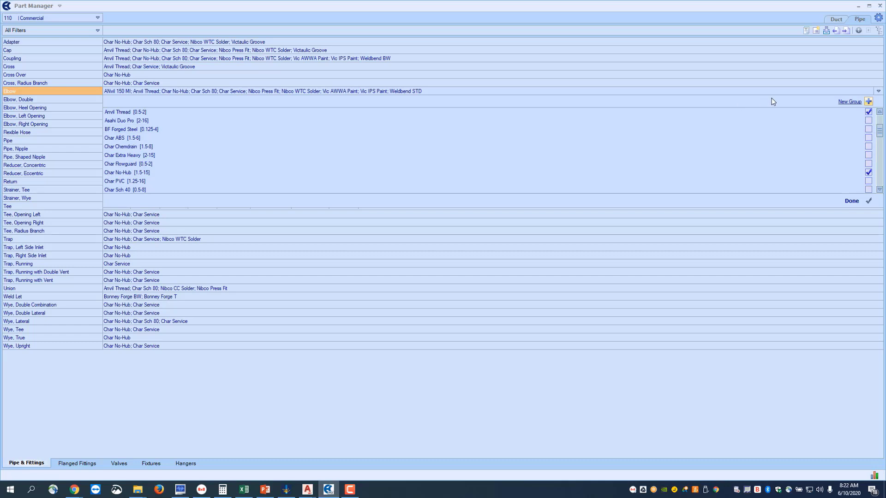
pyautogui.click(846, 101)
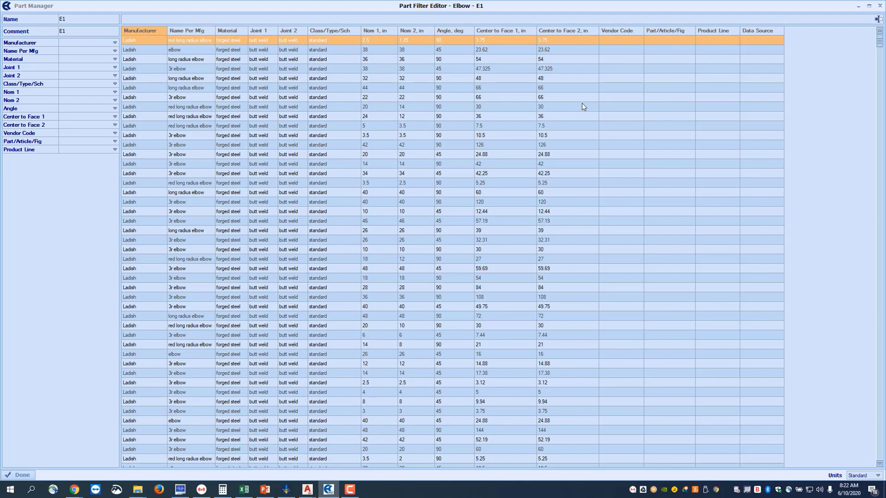
# Step: Name the new elbow group Anvil 150 MI and filter its manufacturer to Anvil
pyautogui.click(76, 19)
pyautogui.write('Anvil 150 MI')
pyautogui.click(115, 43)
pyautogui.click(116, 44)
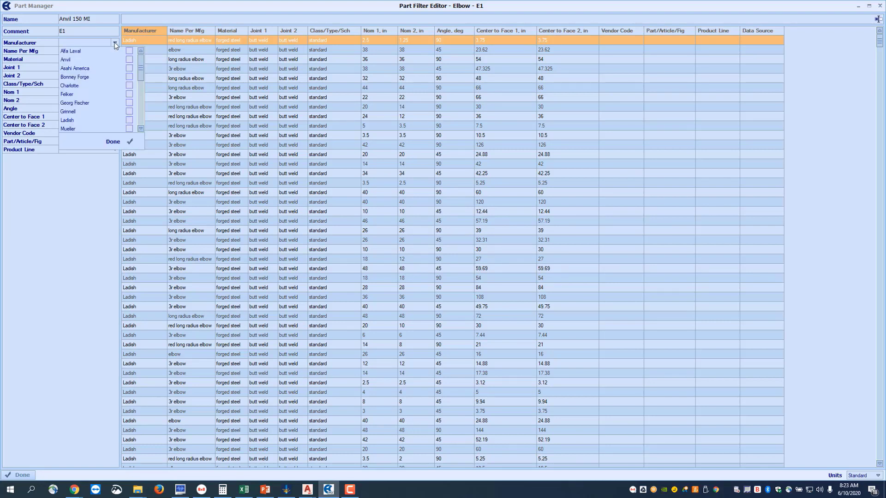
pyautogui.click(72, 59)
pyautogui.click(113, 142)
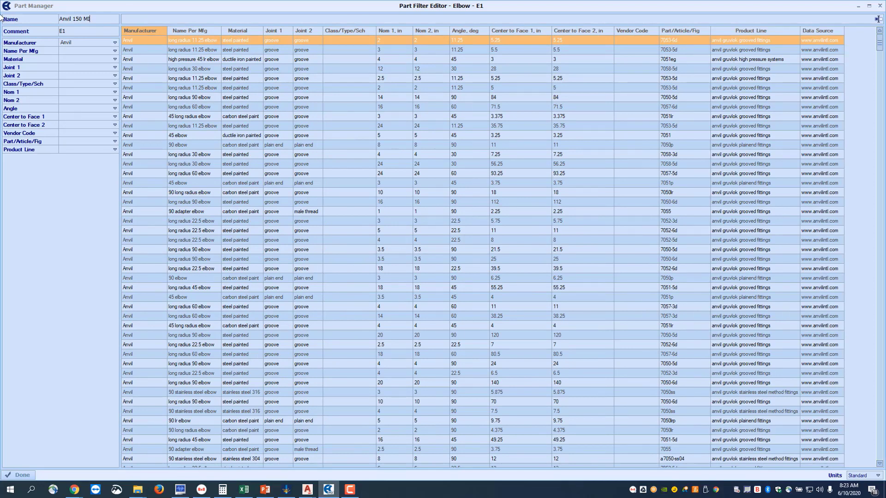
# Step: Filter the elbow group to malleable iron material and class 150
pyautogui.click(116, 59)
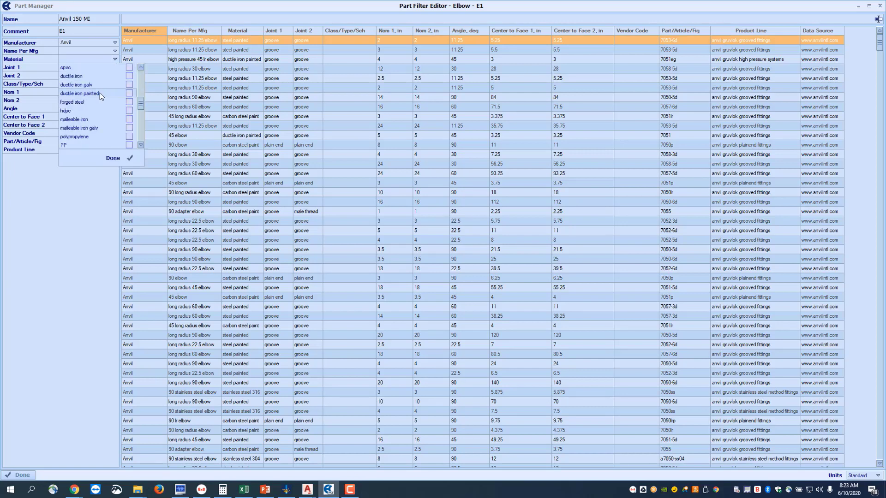
pyautogui.click(65, 119)
pyautogui.click(111, 157)
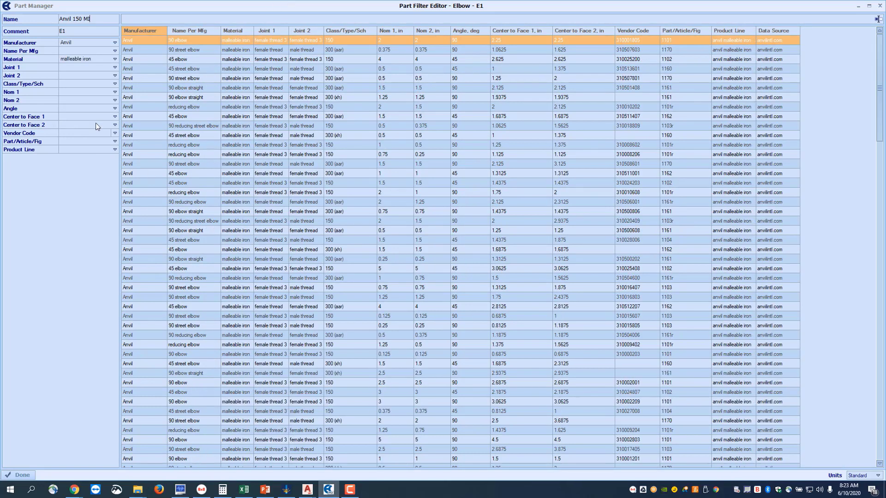
pyautogui.click(114, 84)
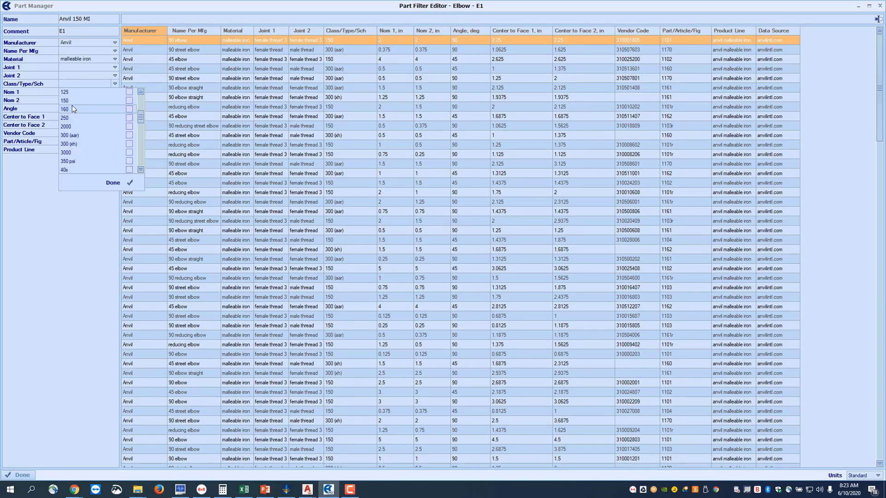
pyautogui.click(72, 99)
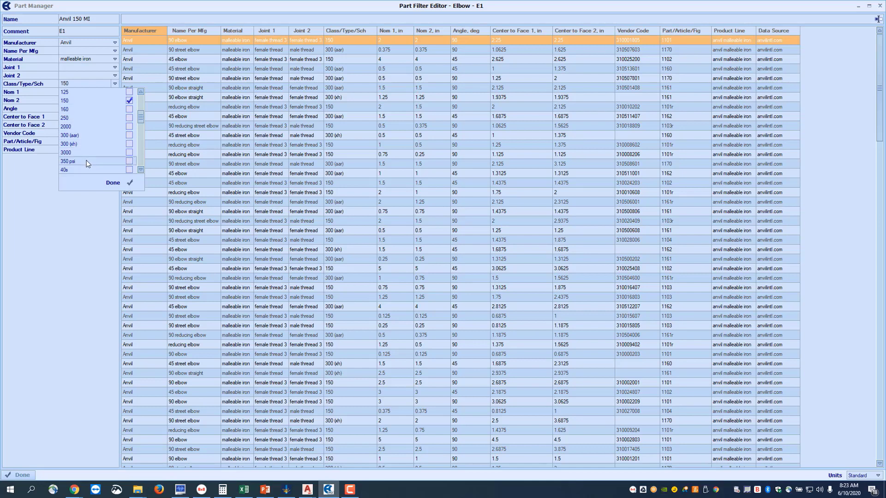
pyautogui.click(112, 183)
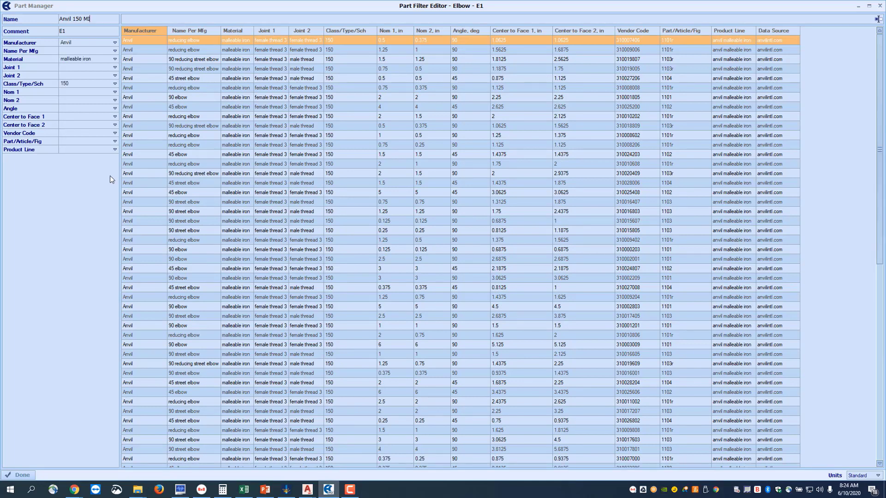
# Step: Limit the manufacturer's part names in the filter to 45 elbow and 90 elbow
pyautogui.click(114, 52)
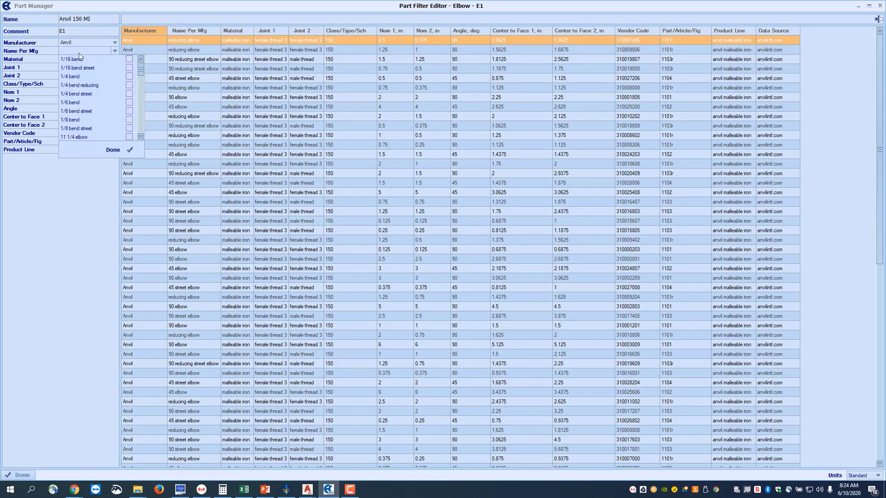
pyautogui.scroll(-5, 81, 74)
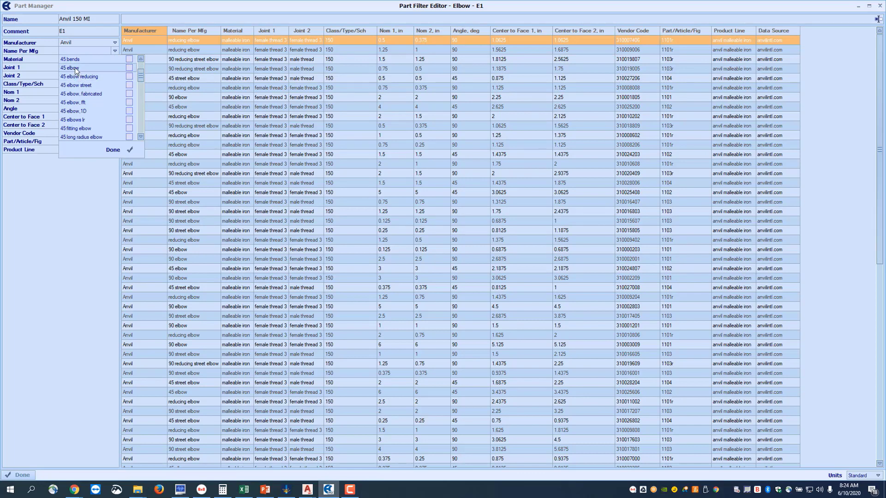
pyautogui.click(77, 69)
pyautogui.scroll(-4, 76, 78)
pyautogui.scroll(-5, 73, 89)
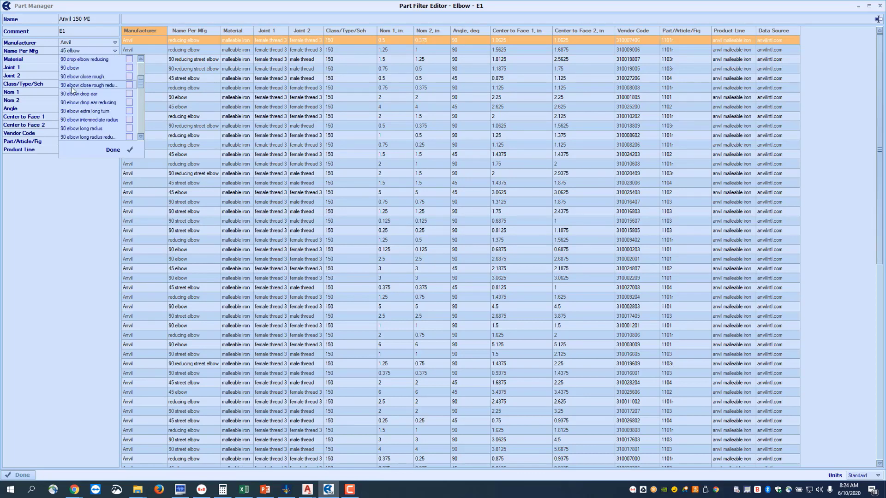
pyautogui.scroll(-4, 81, 93)
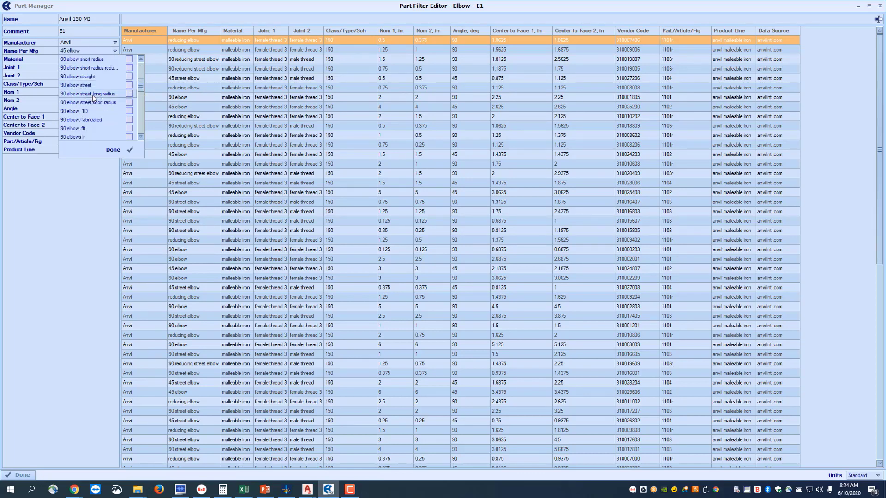
pyautogui.scroll(4, 93, 95)
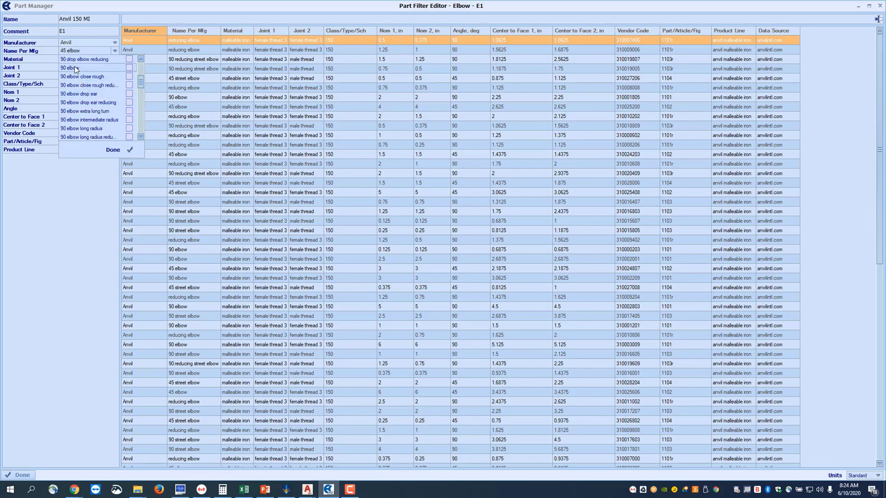
pyautogui.click(76, 69)
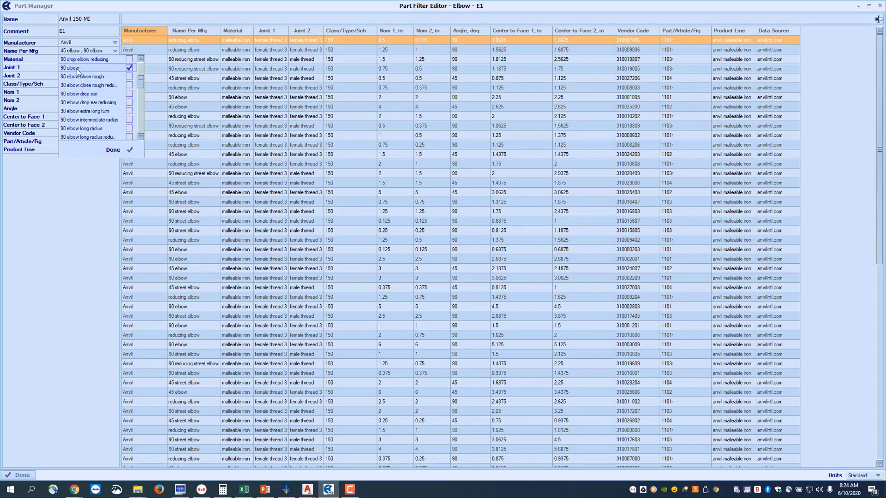
pyautogui.click(113, 150)
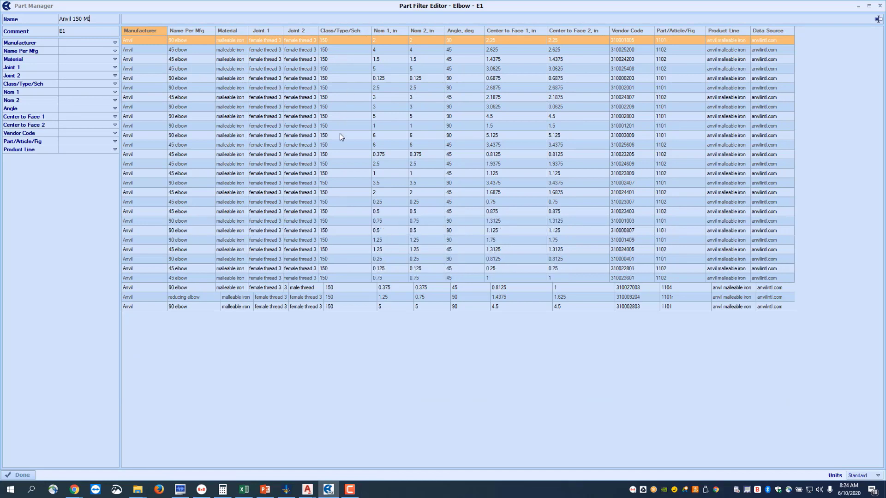
# Step: Sort the parts by Nom 1 and limit that size to 0.5, 0.75, 1, 1.25, 1.5 and 2 in
pyautogui.click(384, 30)
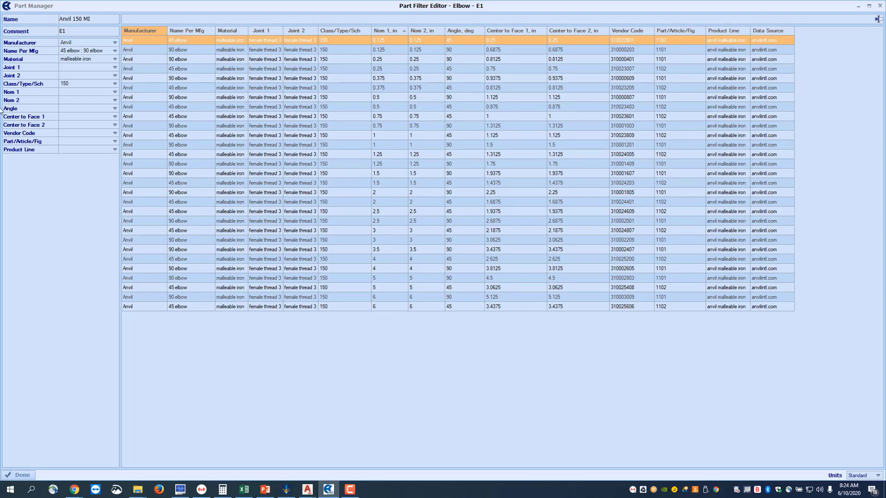
pyautogui.click(114, 92)
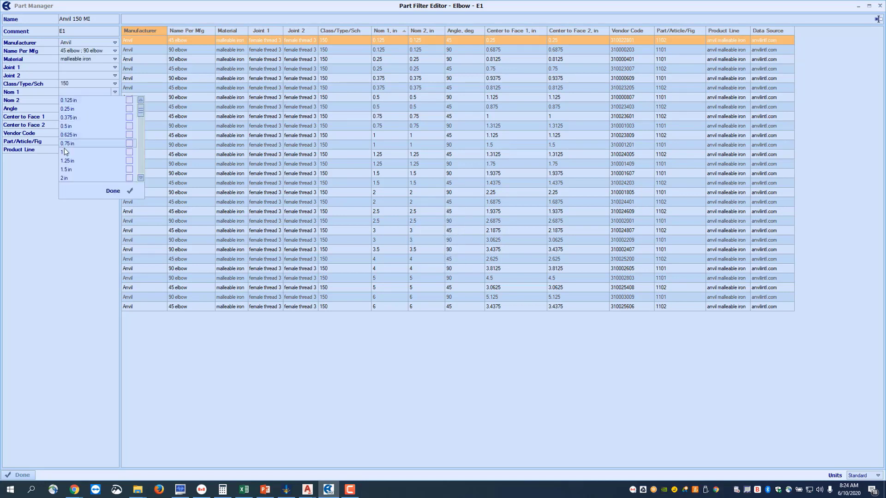
pyautogui.click(70, 125)
pyautogui.click(71, 144)
pyautogui.click(68, 152)
pyautogui.click(66, 161)
pyautogui.click(64, 168)
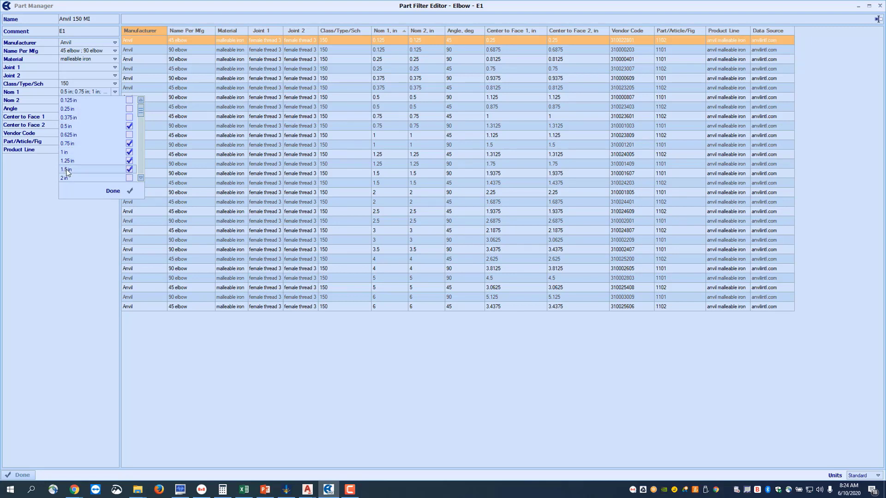
pyautogui.click(63, 179)
pyautogui.click(108, 191)
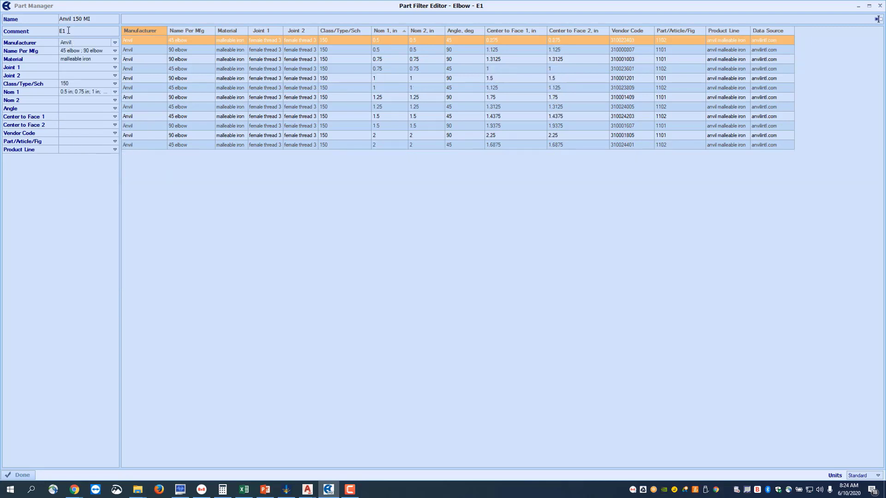
# Step: Set the group's comment to "up to 2" and finish the part filter
pyautogui.moveTo(70, 30); pyautogui.dragTo(53, 28)
pyautogui.write('up to 2')
pyautogui.click(27, 476)
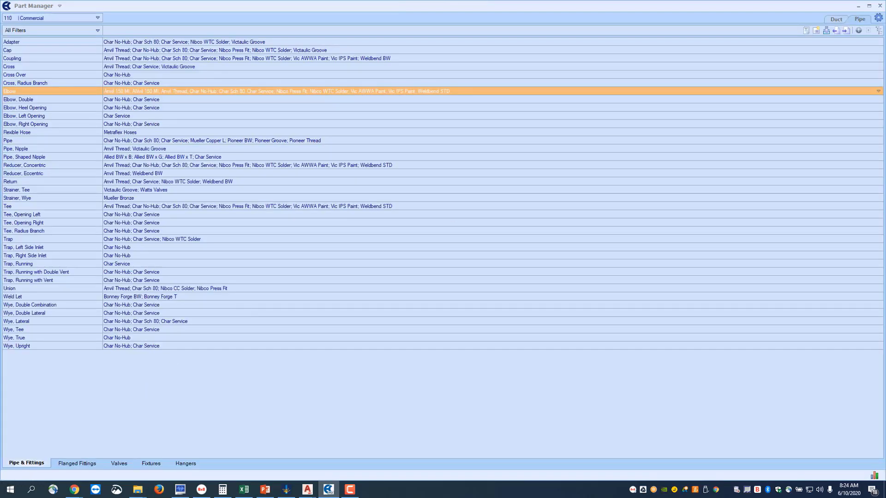
# Step: Check the new Anvil 150 MI group in the list of groups assigned to Elbow
pyautogui.click(879, 92)
pyautogui.moveTo(859, 124)
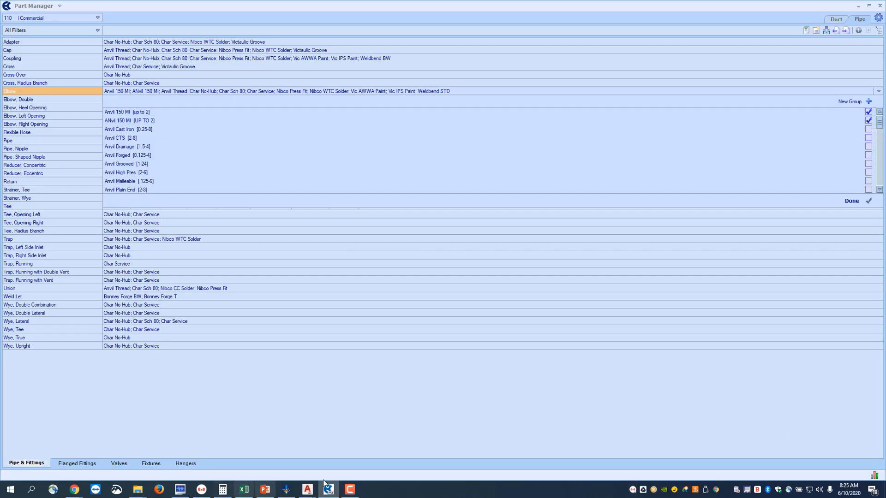
pyautogui.click(335, 433)
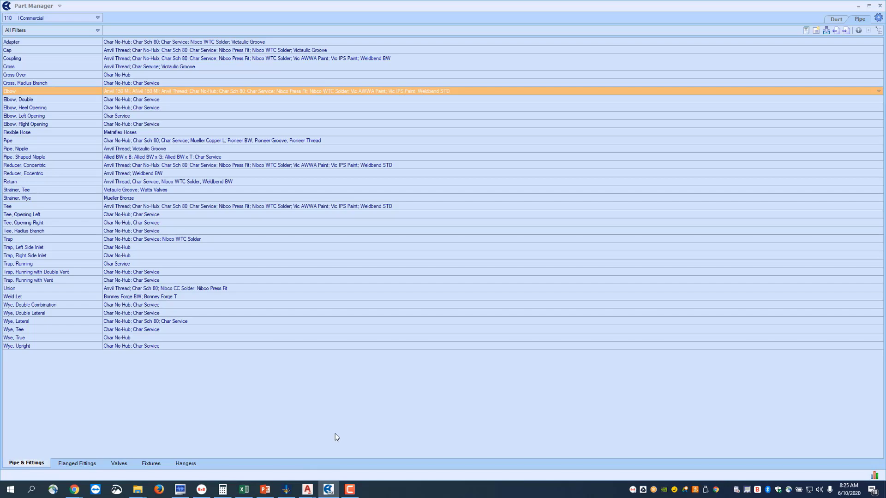